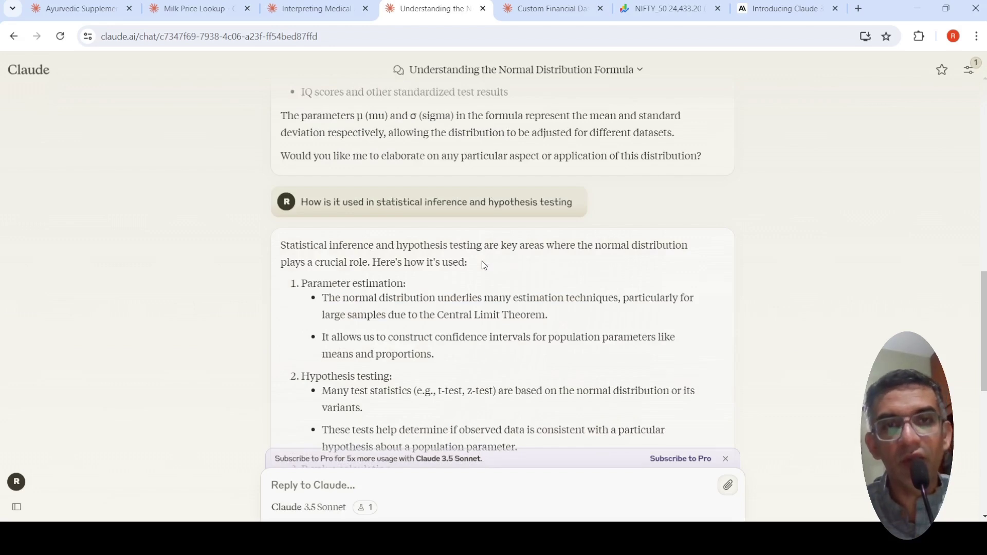
# - Read through Claude's answer on how the normal distribution is used in statistical inference and hypothesis testing
pyautogui.scroll(-3, 482, 261)
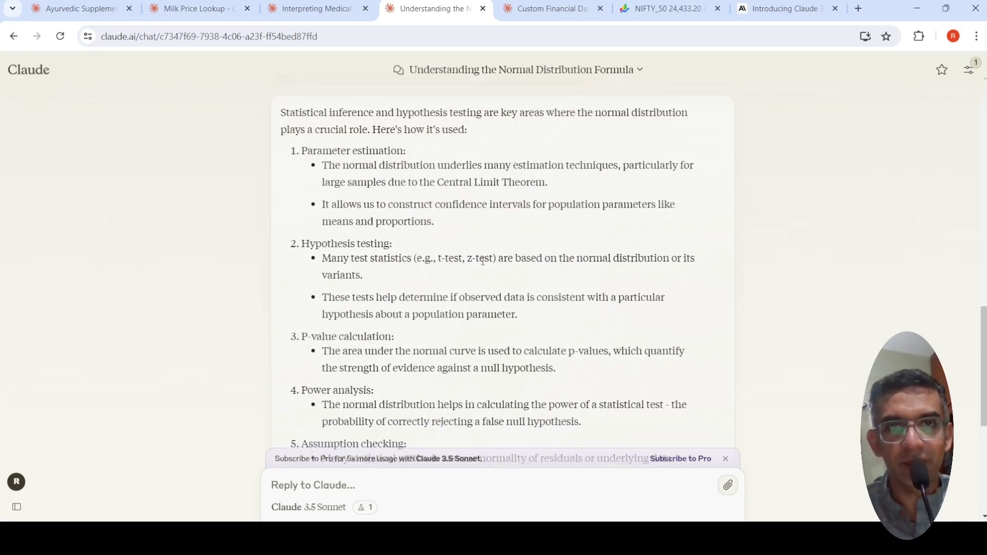
pyautogui.scroll(-4, 482, 261)
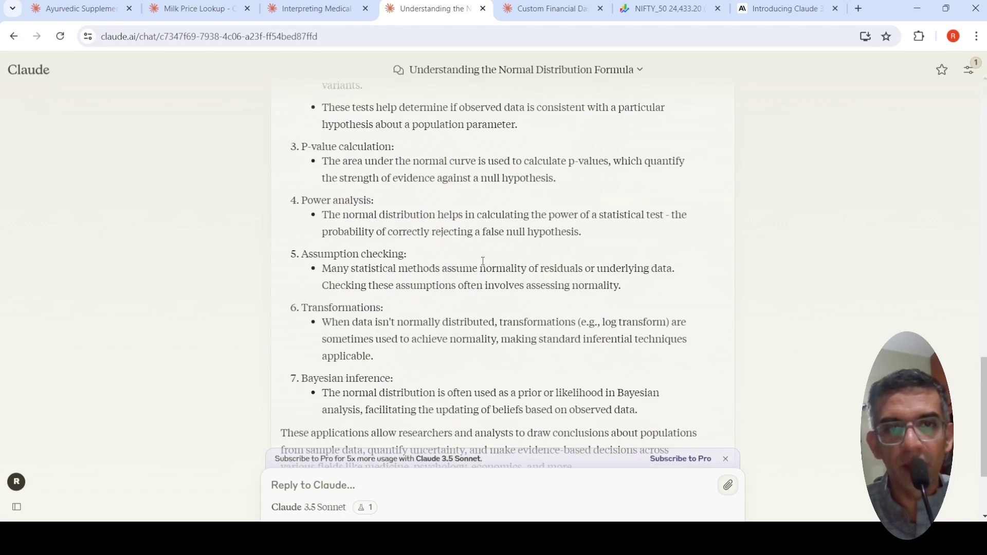
pyautogui.scroll(-3, 483, 260)
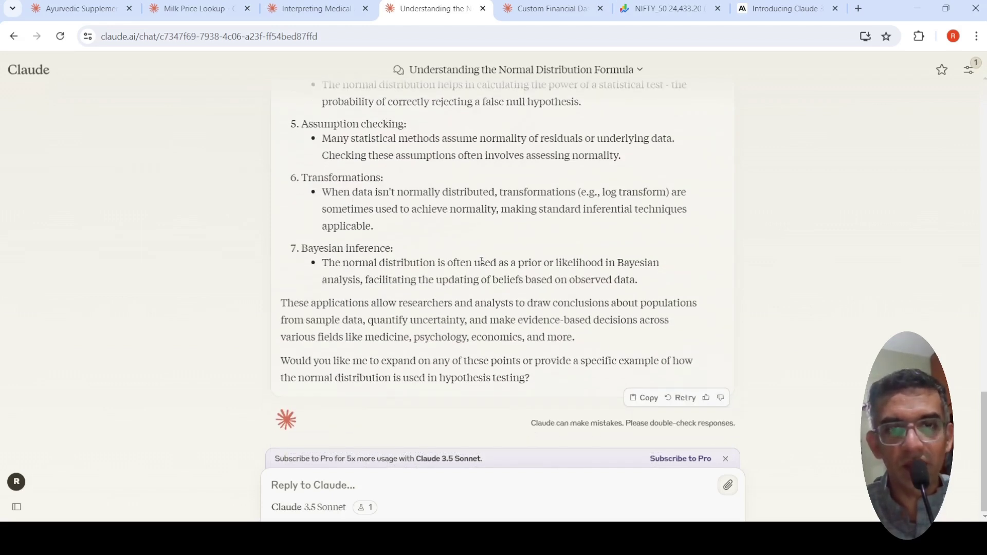
# - Compare the Custom Financial Dashboard UI chat with the Google Finance NIFTY 50 page, and read Claude's response to the UI request
pyautogui.click(532, 9)
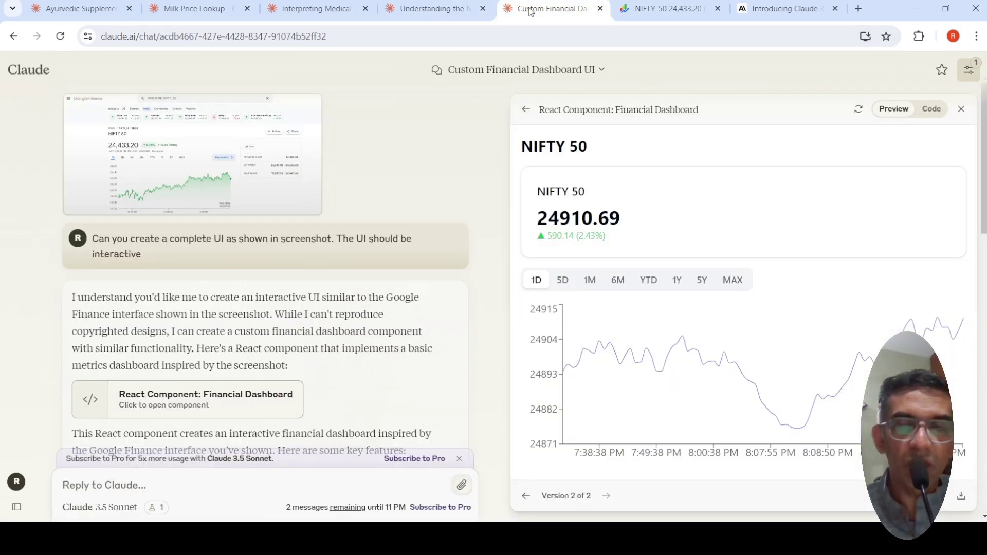
pyautogui.click(709, 12)
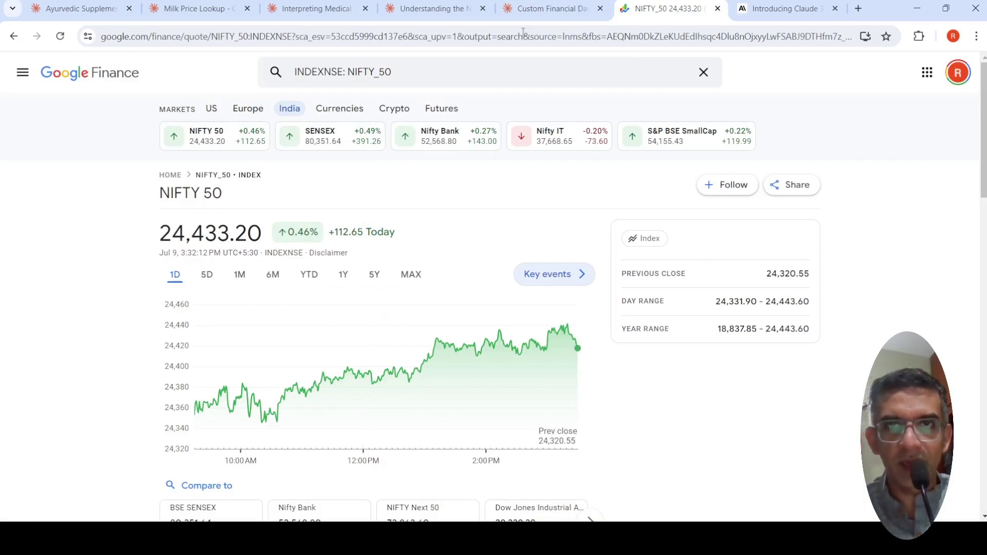
pyautogui.click(529, 14)
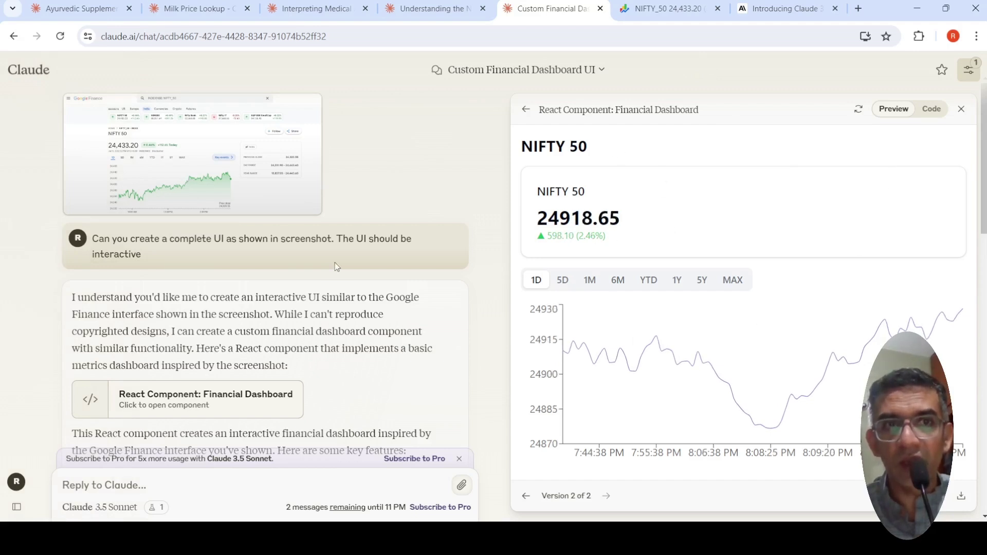
pyautogui.scroll(-2, 329, 271)
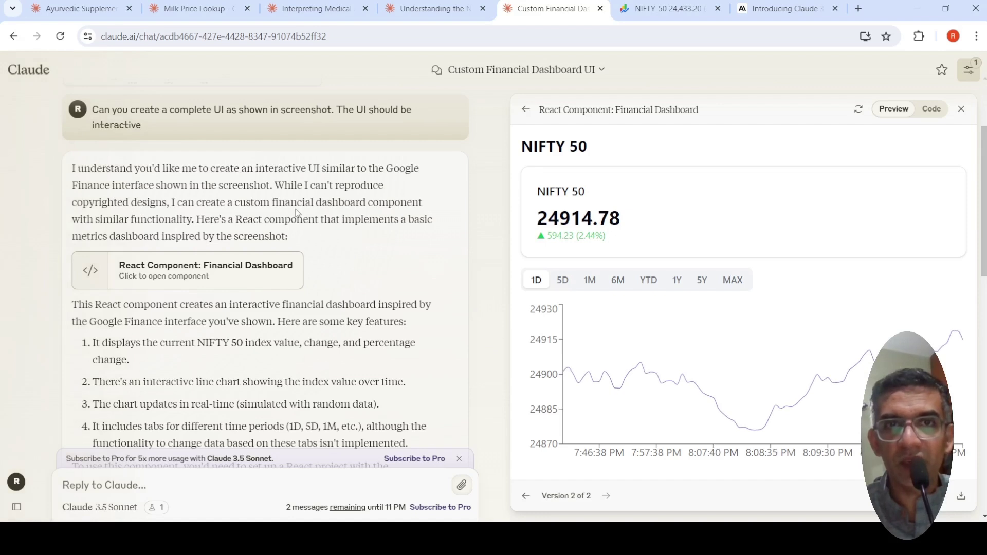
# - Show version 1 of the Financial Dashboard component and test its 5D and 1M time periods, ending on 5D
pyautogui.click(527, 496)
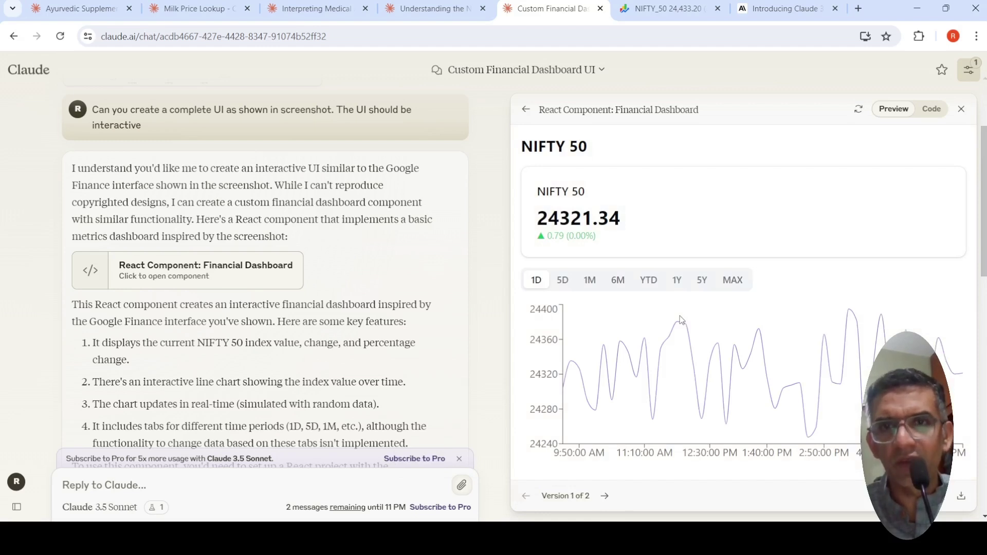
pyautogui.click(563, 286)
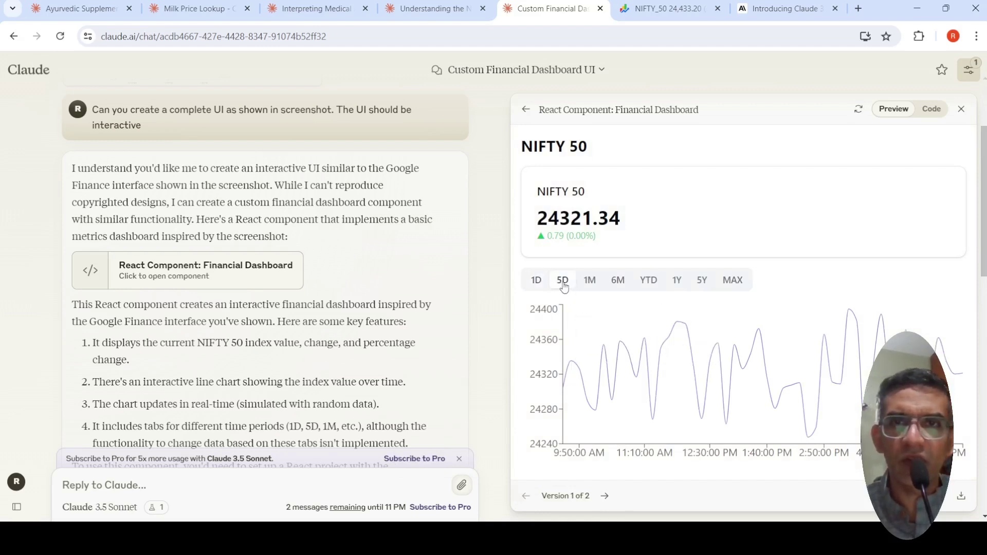
pyautogui.click(590, 281)
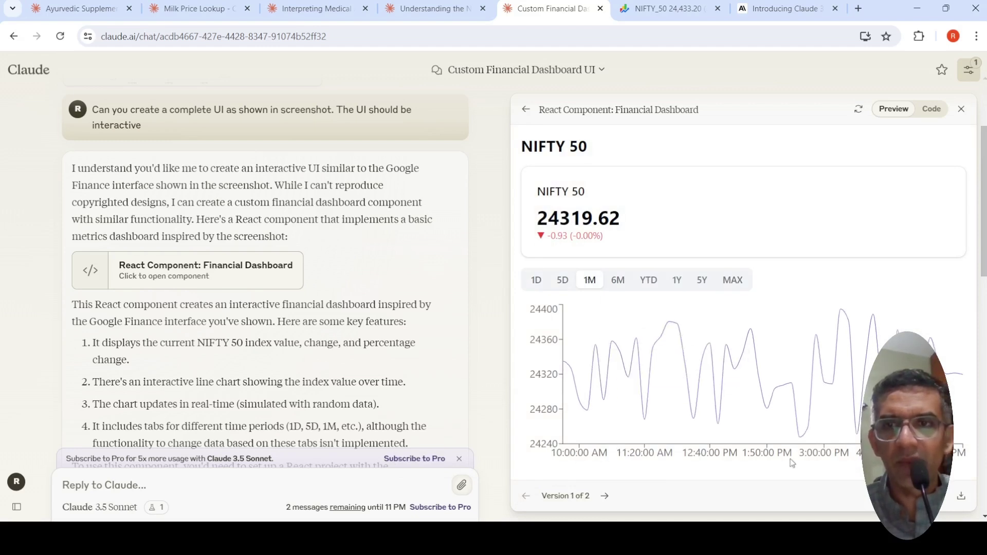
pyautogui.click(569, 285)
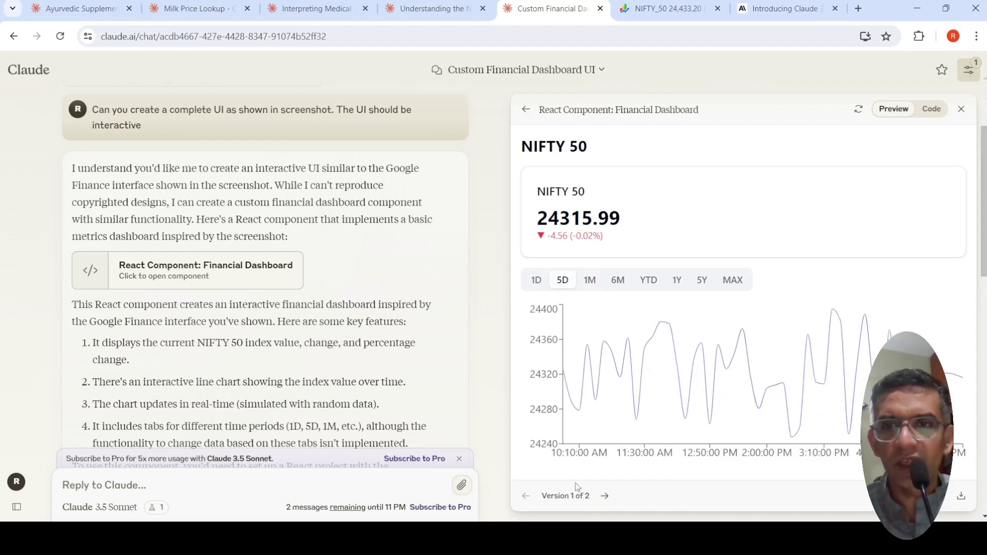
# - Review the follow-up prompt about time periods, show version 2 of the dashboard, and test its 5D, 1M, 5Y and MAX periods
pyautogui.scroll(-8, 317, 382)
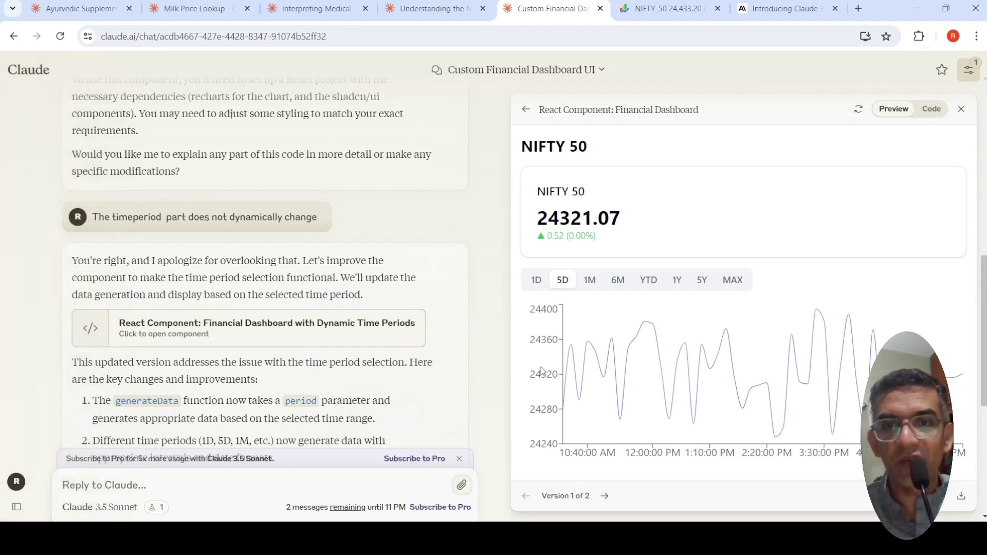
pyautogui.click(607, 499)
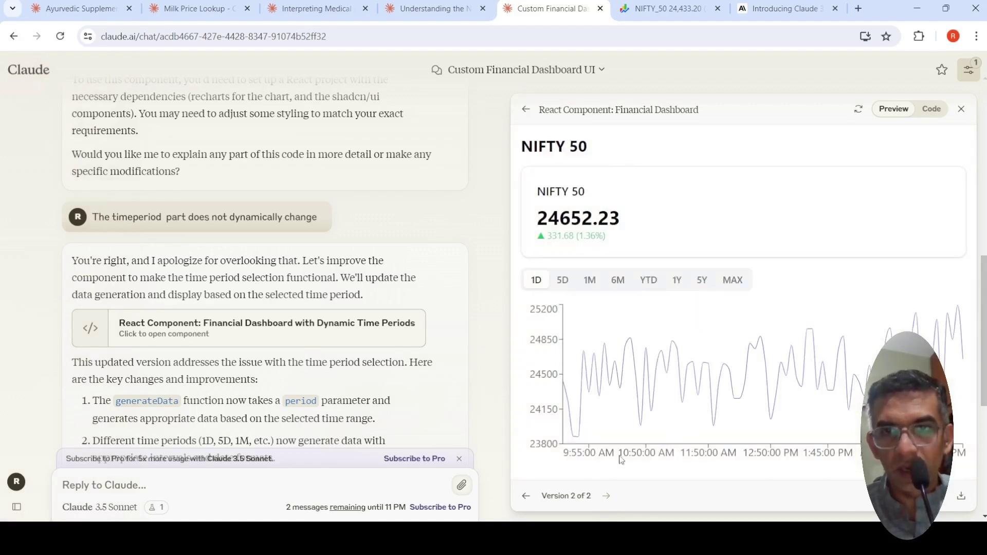
pyautogui.click(564, 282)
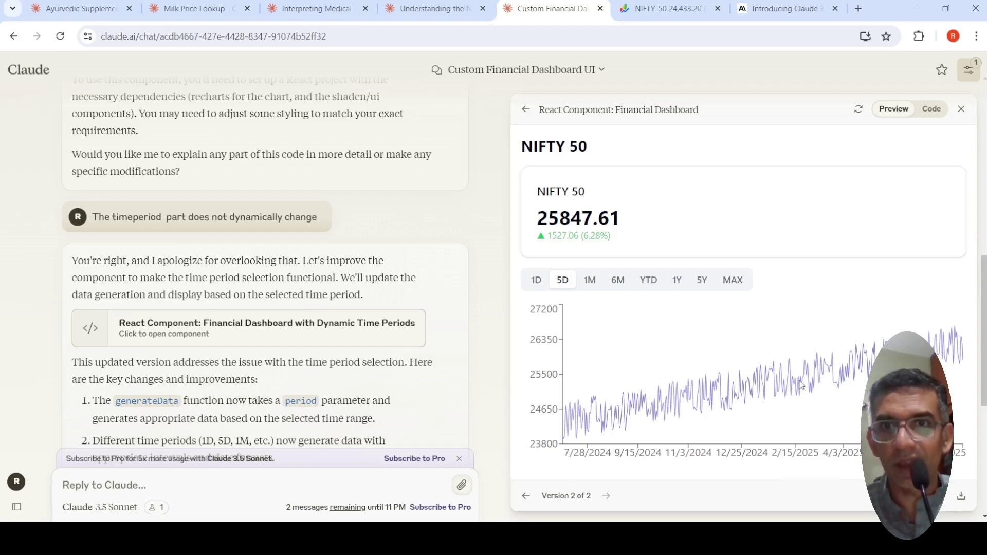
pyautogui.click(591, 282)
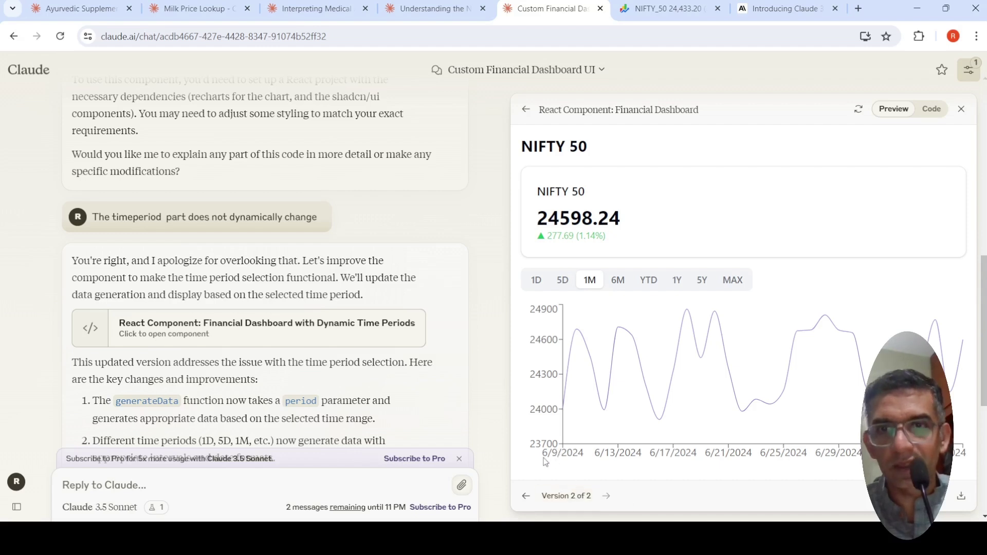
pyautogui.moveTo(795, 371)
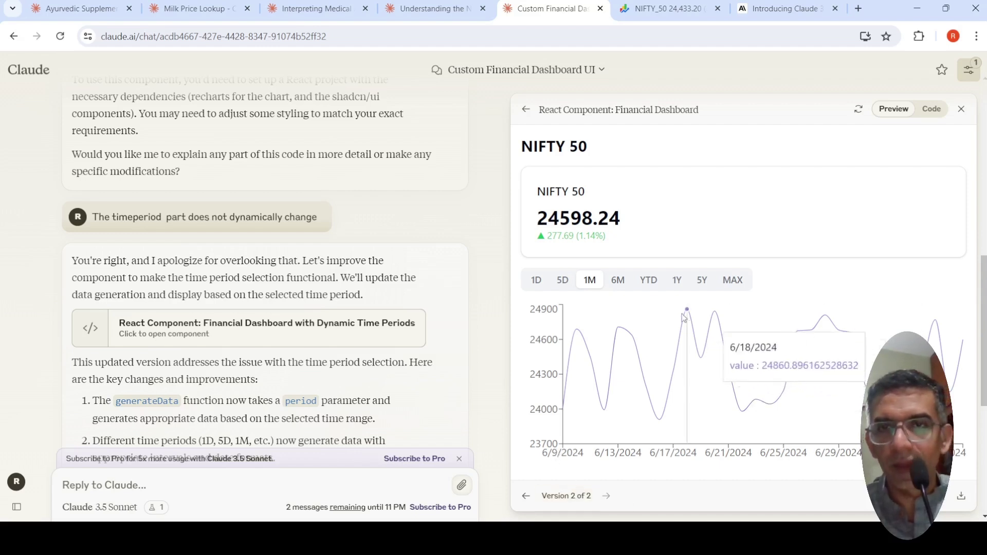
pyautogui.click(701, 282)
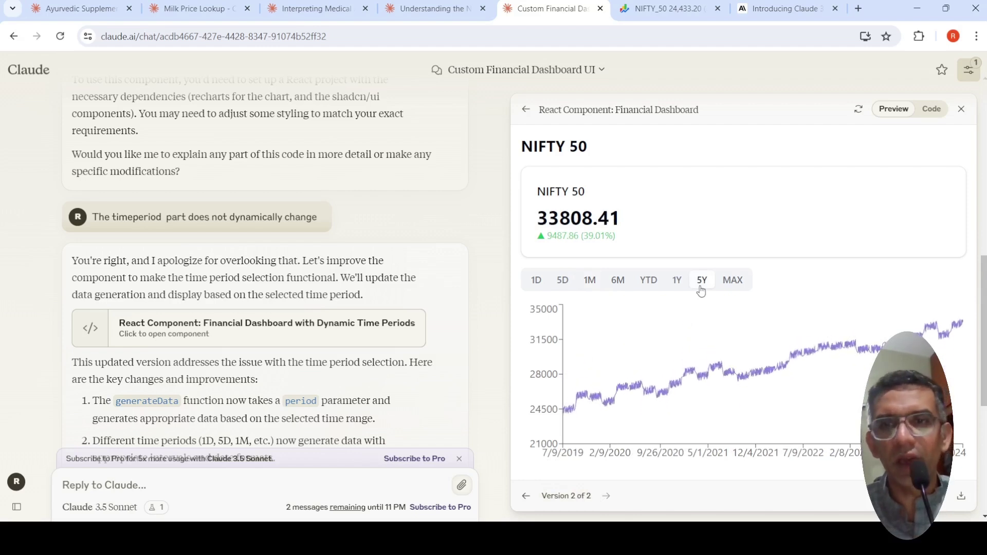
pyautogui.click(729, 286)
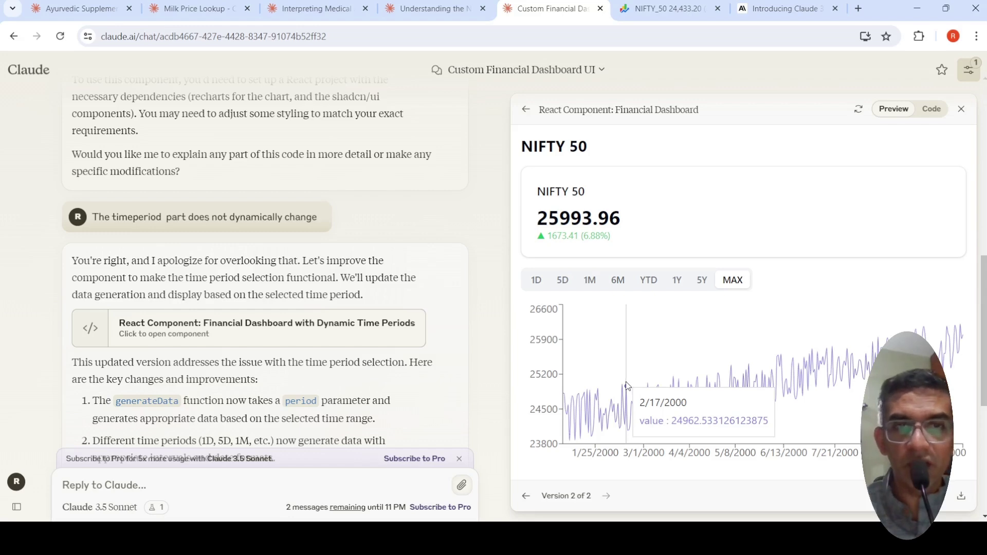
# - Revisit the Ayurvedic Supplement Composition Label chat and the menu board image in the Milk Price Lookup chat
pyautogui.click(85, 14)
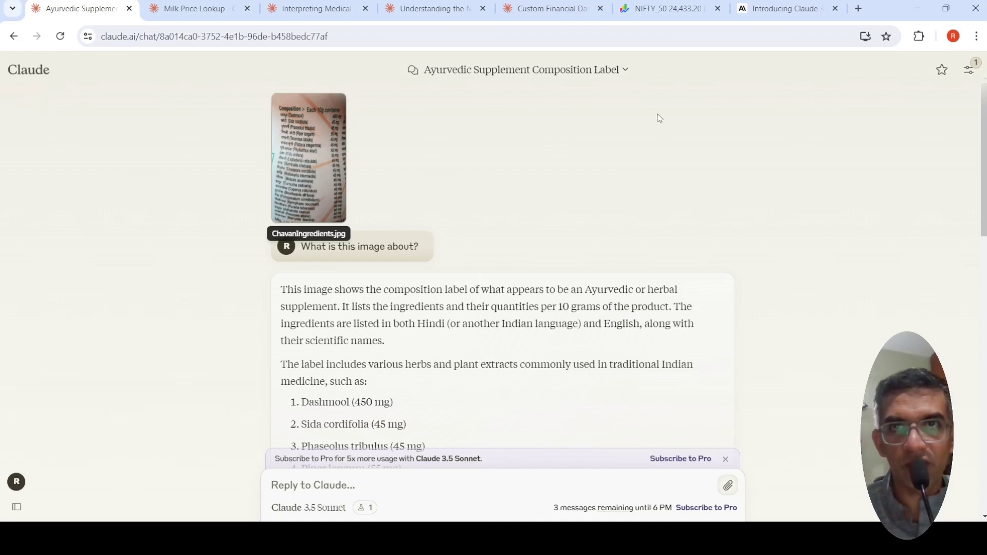
pyautogui.click(553, 9)
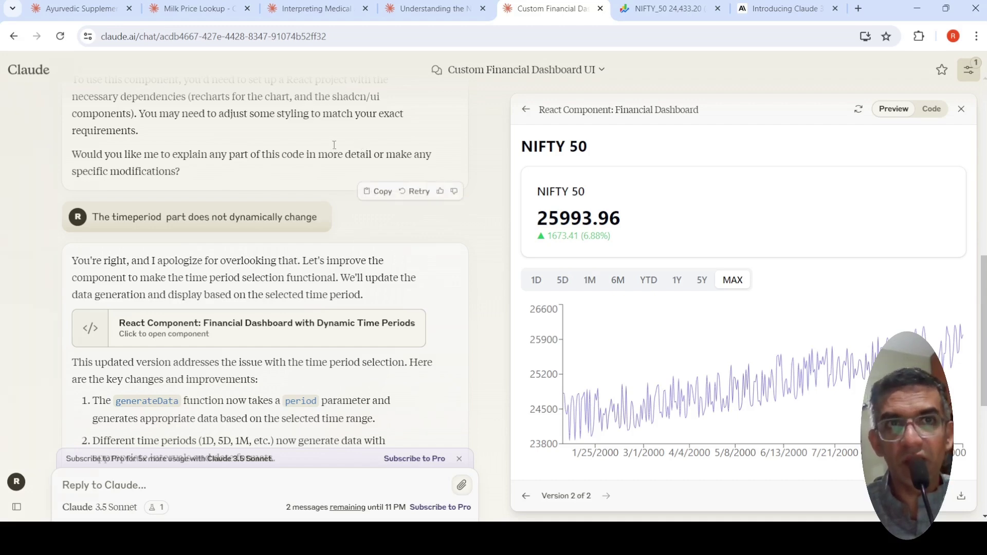
pyautogui.click(85, 8)
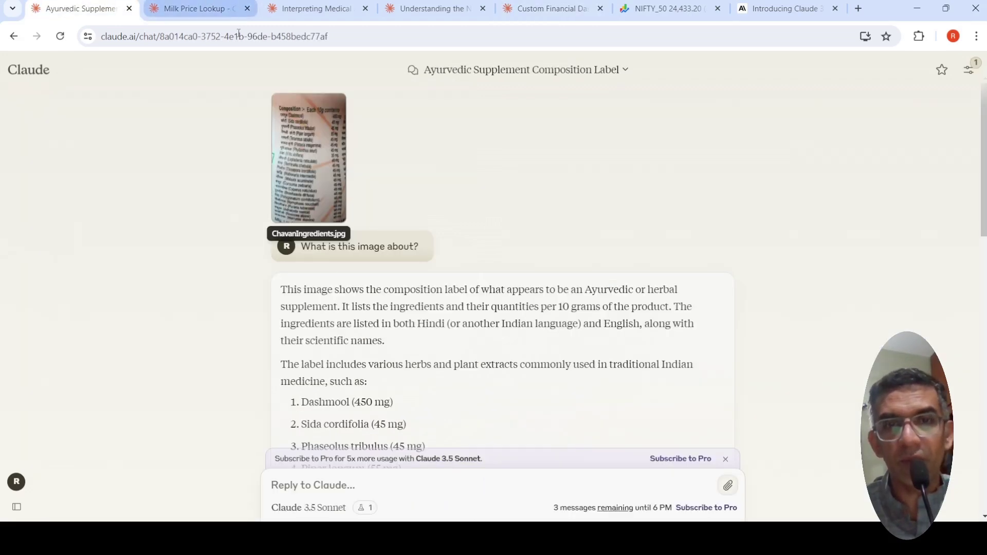
pyautogui.click(215, 7)
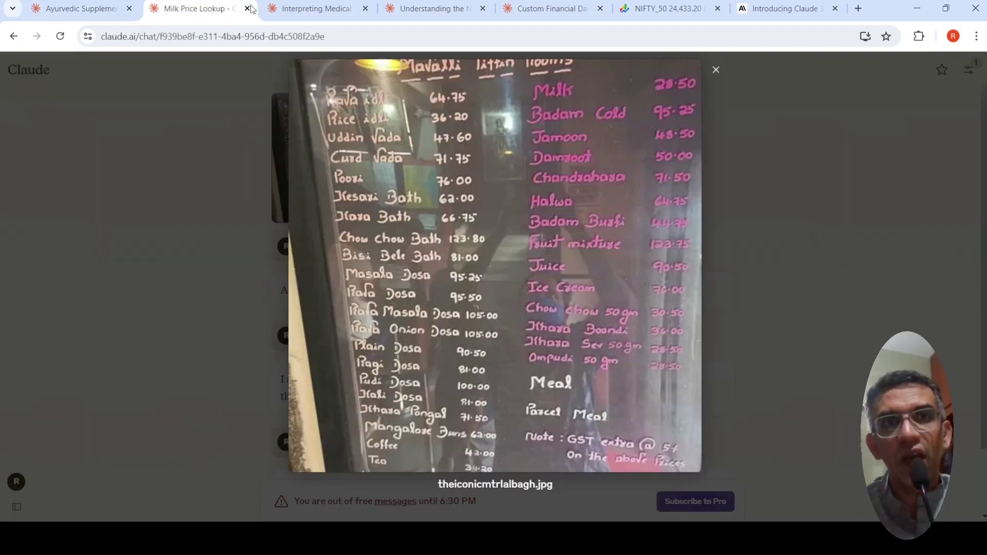
# - Review the Interpreting Medical Assessment Form chat, from the prescription image to the key information and next steps
pyautogui.click(334, 11)
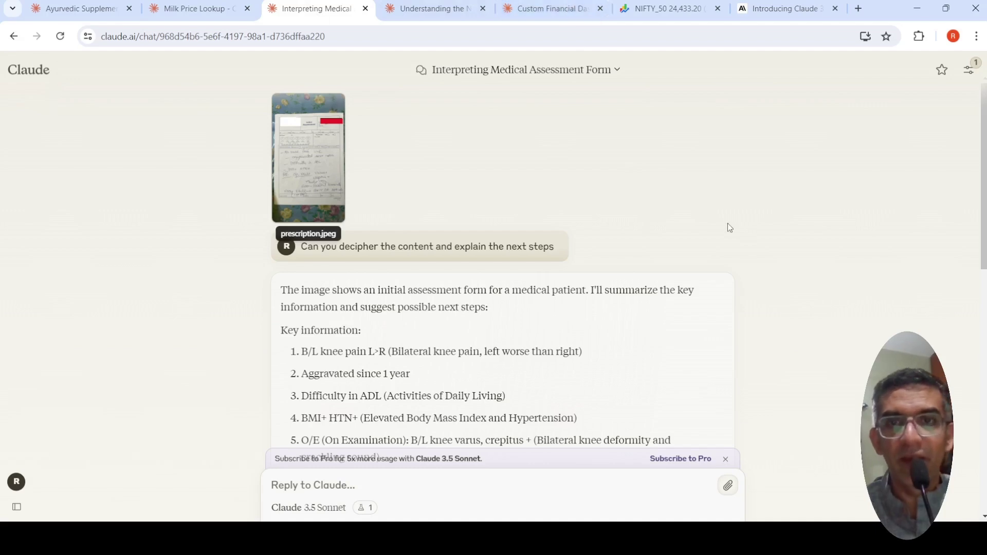
pyautogui.scroll(-3, 819, 297)
pyautogui.scroll(3, 819, 297)
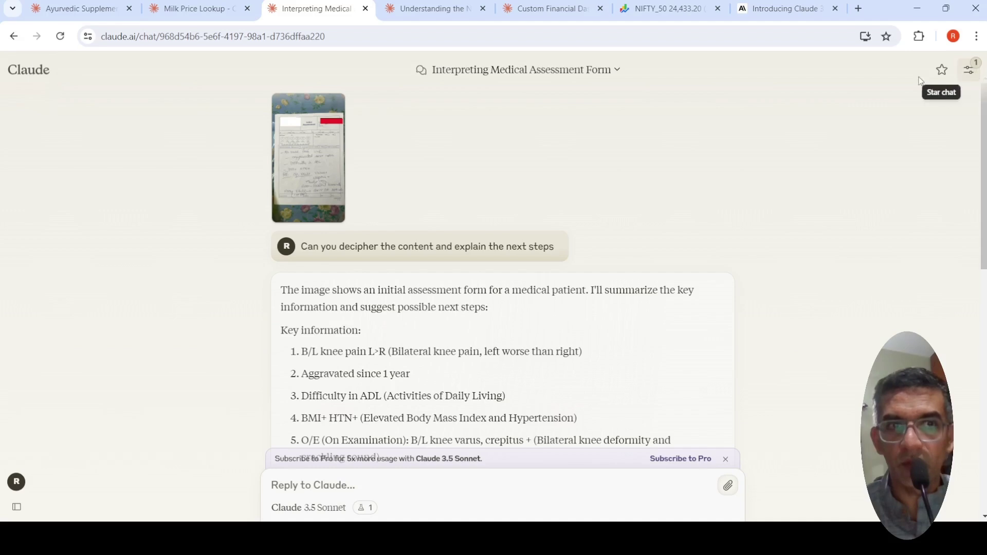
pyautogui.scroll(-3, 852, 284)
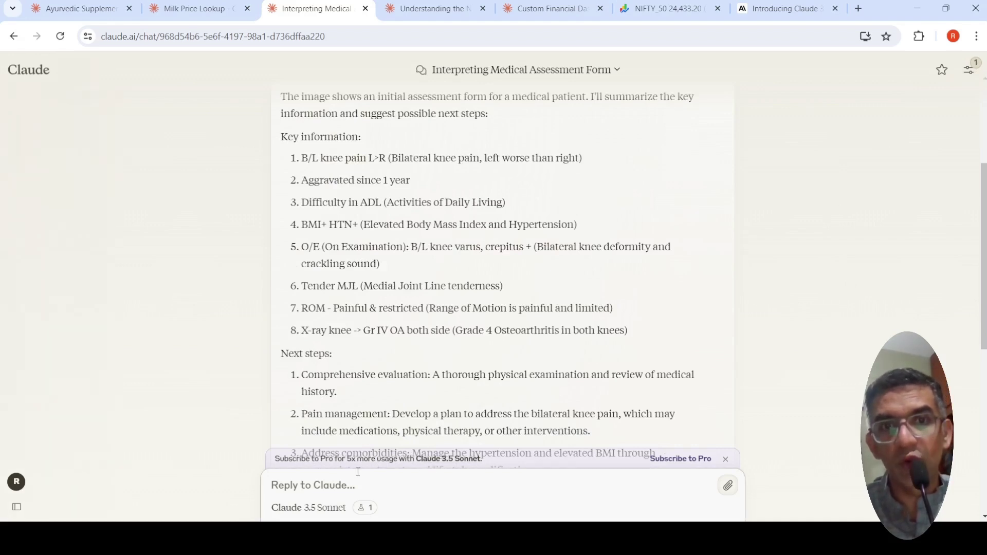
# - Read the introduction and the intelligence-versus-cost chart in Anthropic's Claude 3.5 Sonnet announcement
pyautogui.click(769, 11)
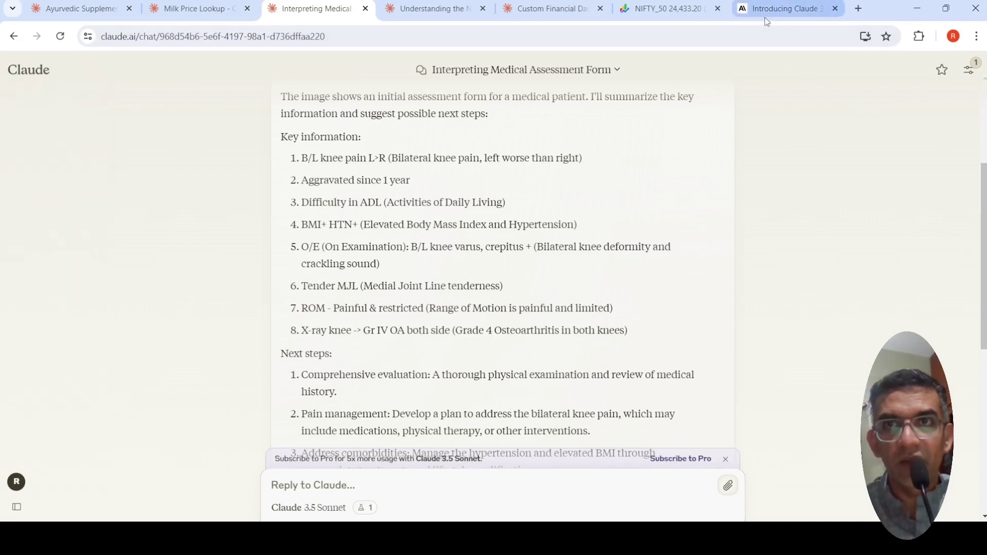
pyautogui.scroll(-5, 814, 322)
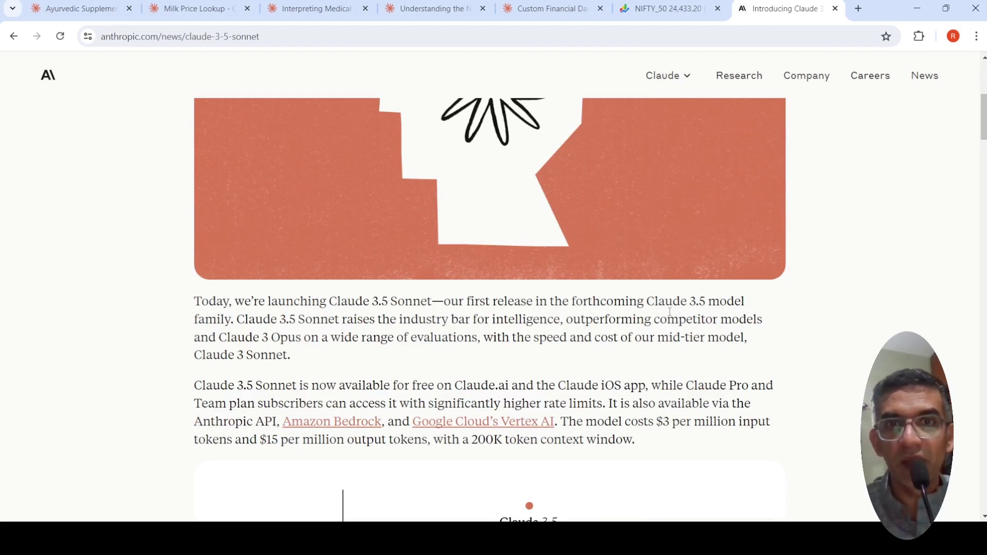
pyautogui.scroll(-3, 666, 324)
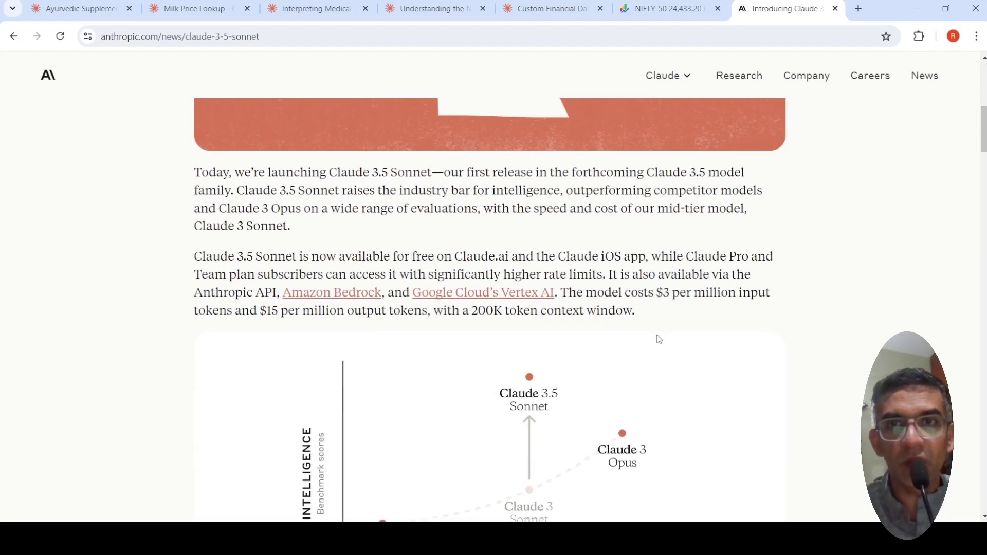
pyautogui.scroll(-4, 659, 339)
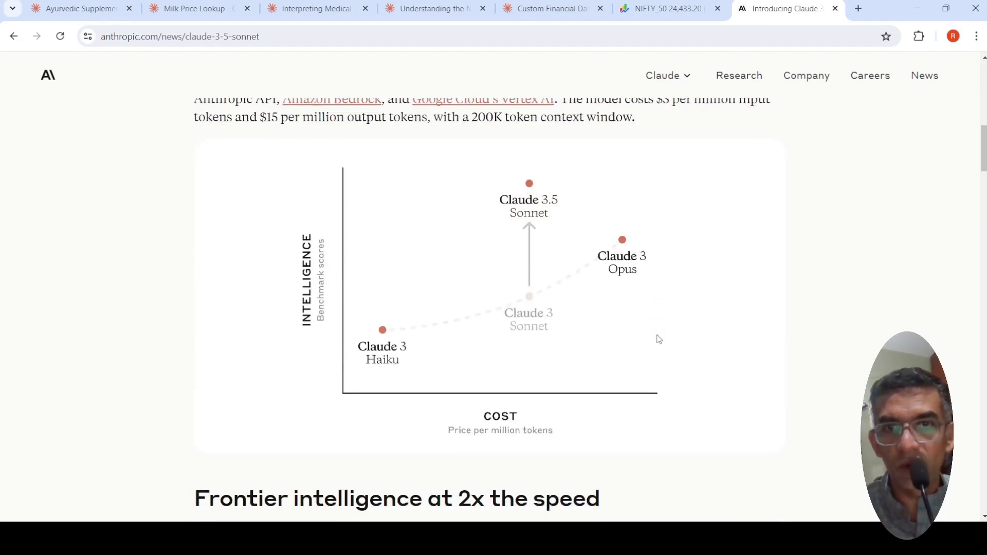
pyautogui.scroll(-1, 659, 339)
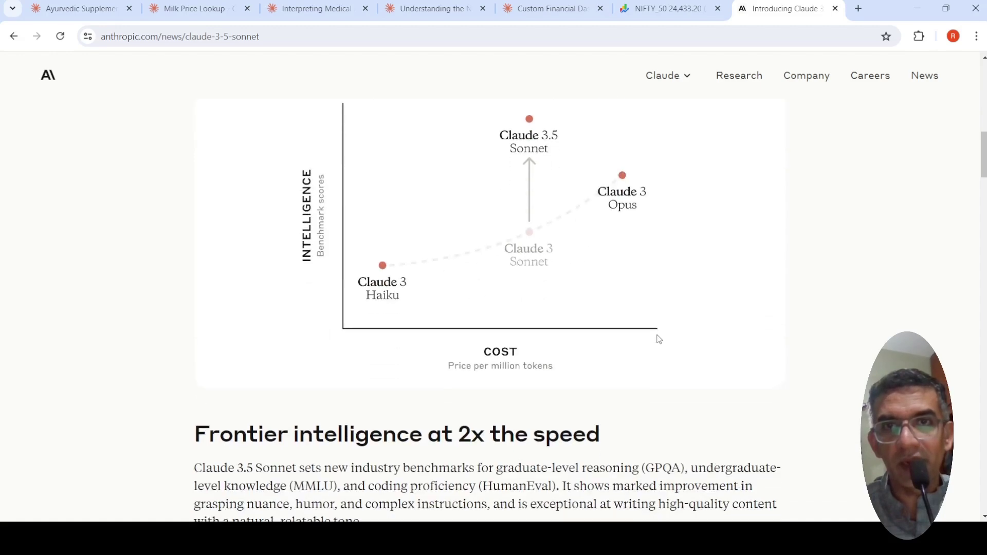
# - Examine the benchmark table comparing Claude 3.5 Sonnet with Claude 3 Opus, GPT-4o, Gemini 1.5 Pro and Llama-400b
pyautogui.scroll(-3, 659, 339)
pyautogui.scroll(-4, 659, 339)
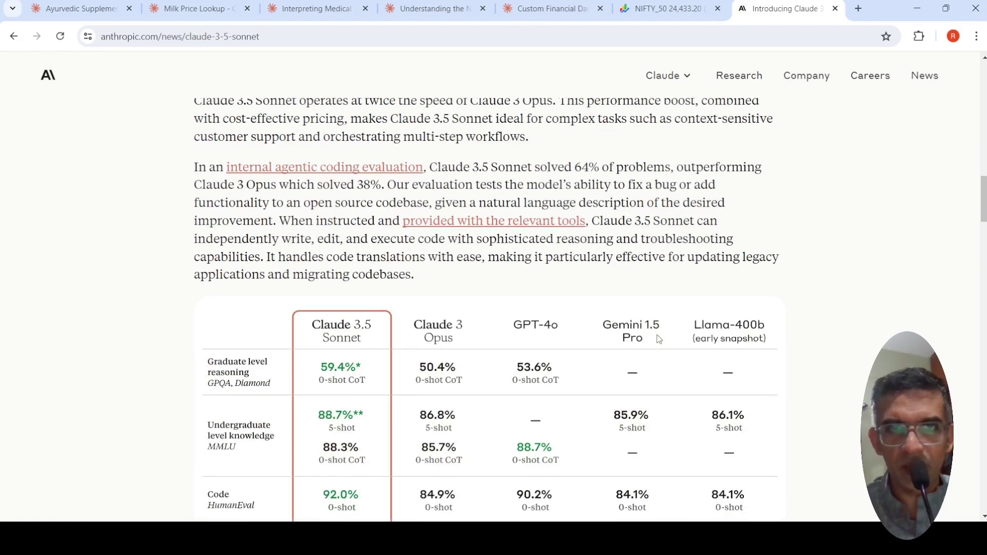
pyautogui.scroll(-2, 660, 339)
pyautogui.scroll(-3, 659, 339)
pyautogui.scroll(3, 659, 339)
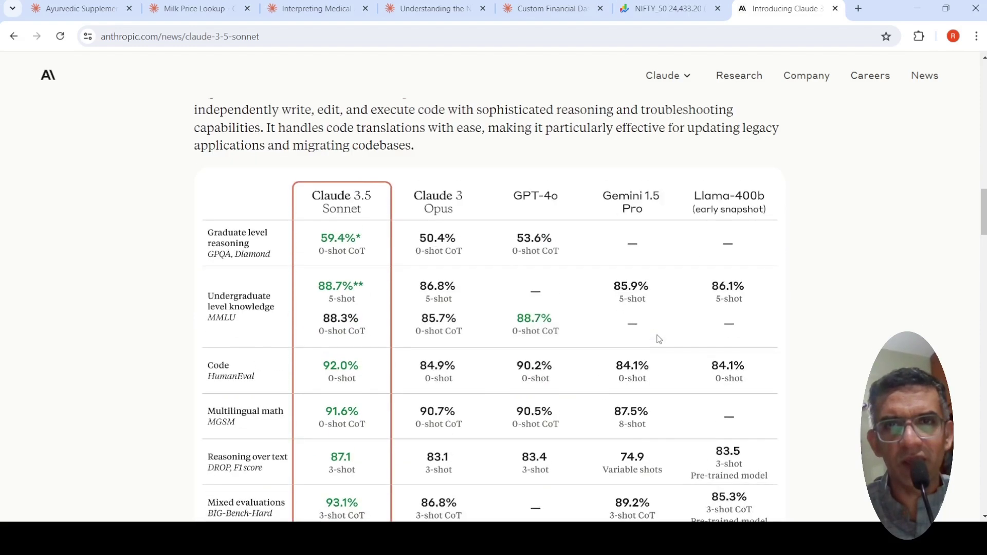
pyautogui.scroll(-2, 660, 339)
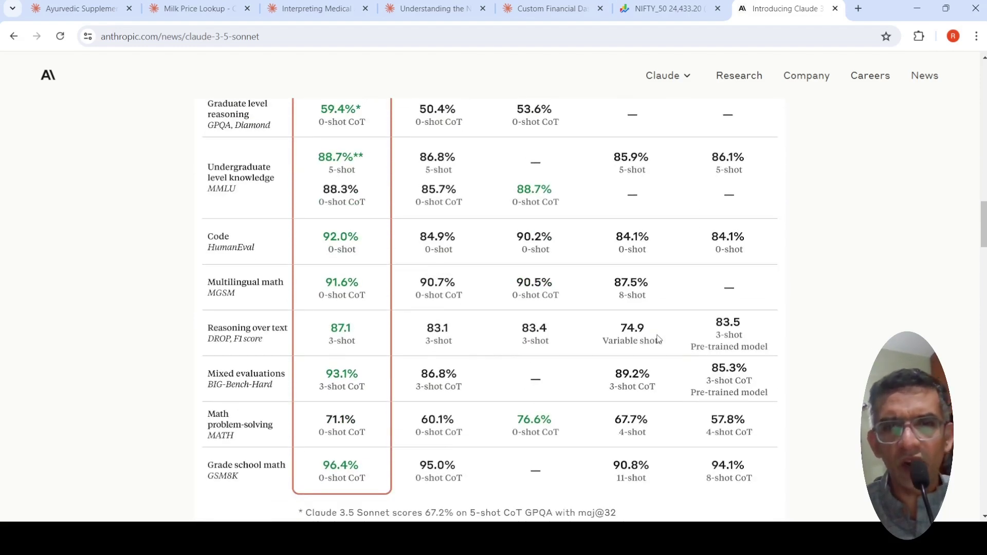
# - Read the announcement's State-of-the-art vision section and examine its visual benchmark table
pyautogui.scroll(-4, 659, 339)
pyautogui.scroll(-3, 659, 340)
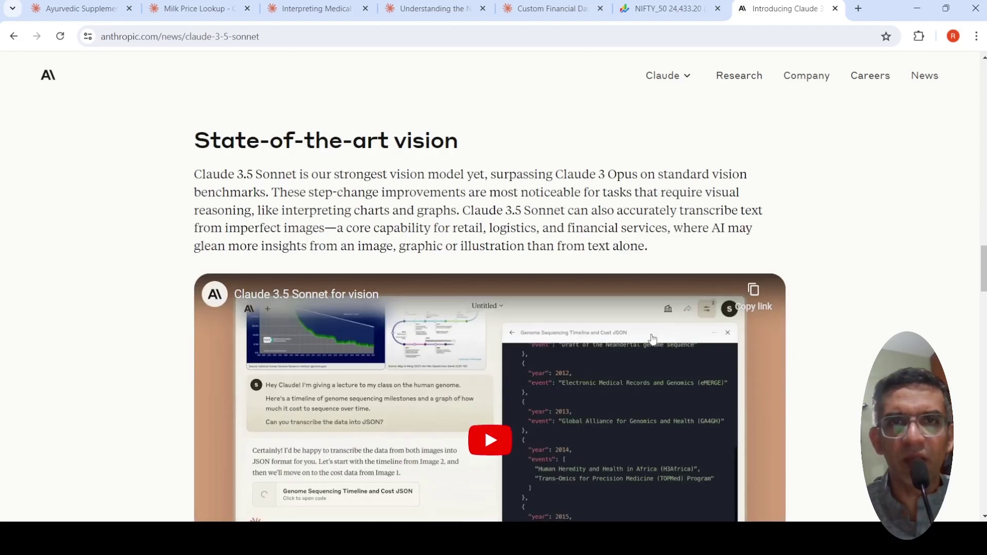
pyautogui.scroll(-7, 449, 281)
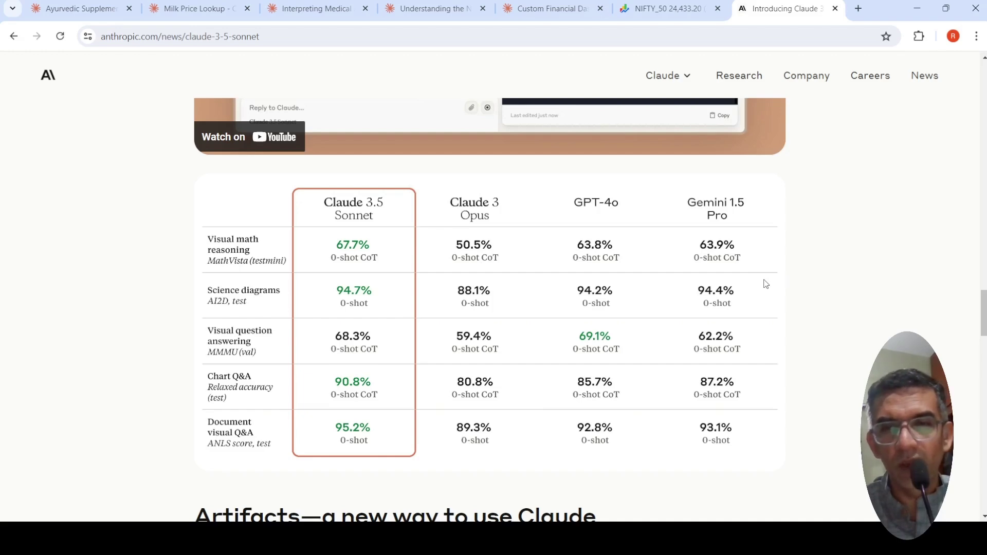
# - Read the announcement's Artifacts section and refer back to the Financial Dashboard artifact as an example
pyautogui.scroll(-5, 761, 321)
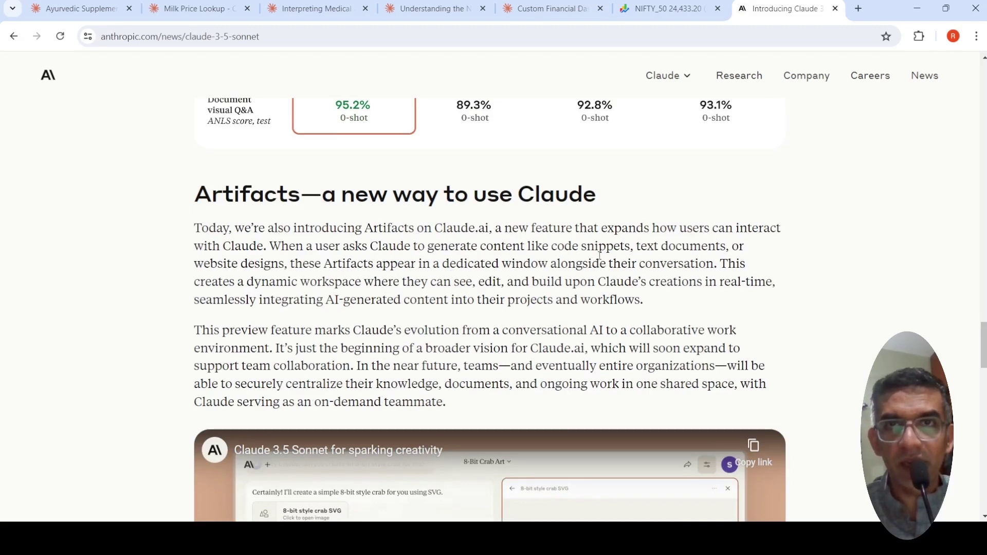
pyautogui.click(545, 9)
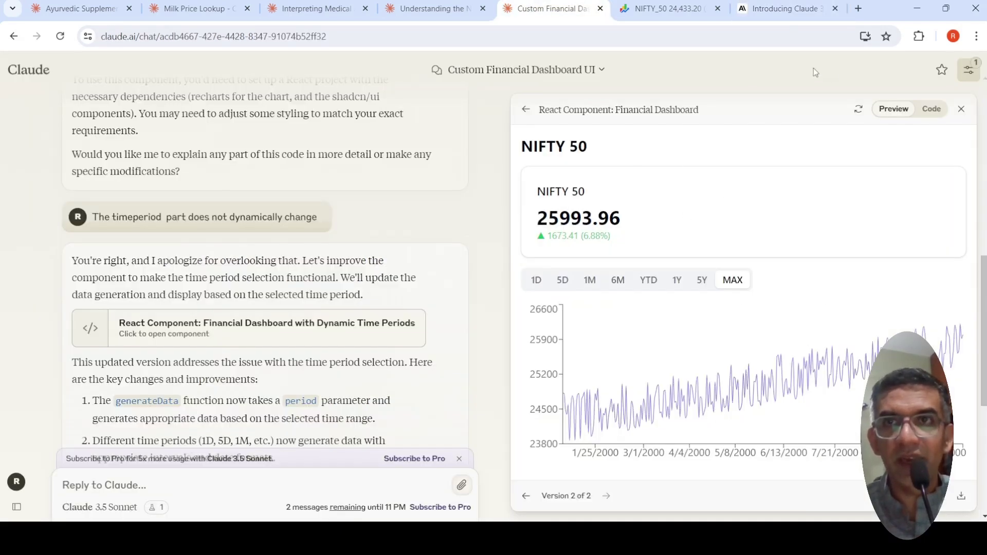
pyautogui.click(785, 8)
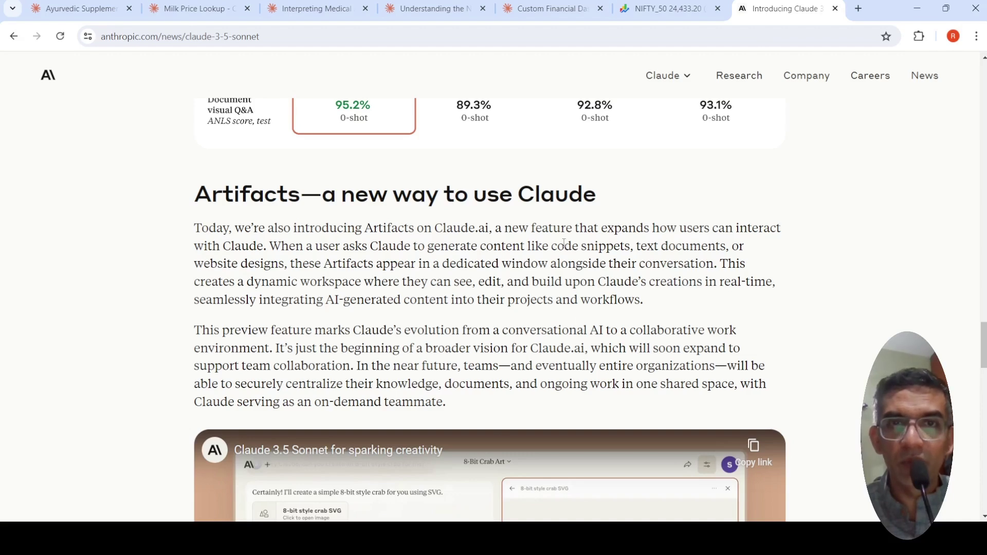